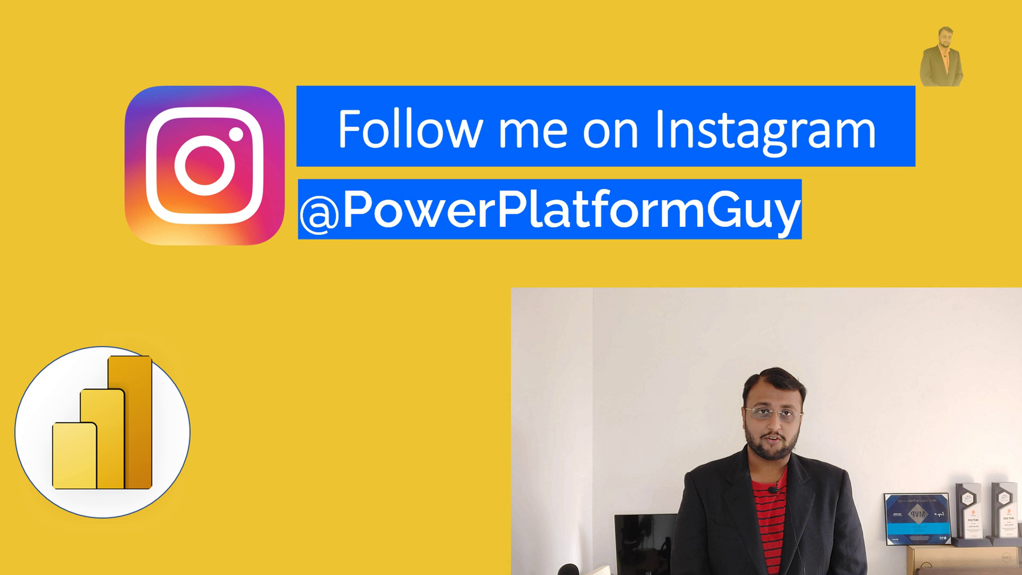
Step: Create a new measure Average = AVERAGE(Sheet1[QTY])
left_click(367, 394)
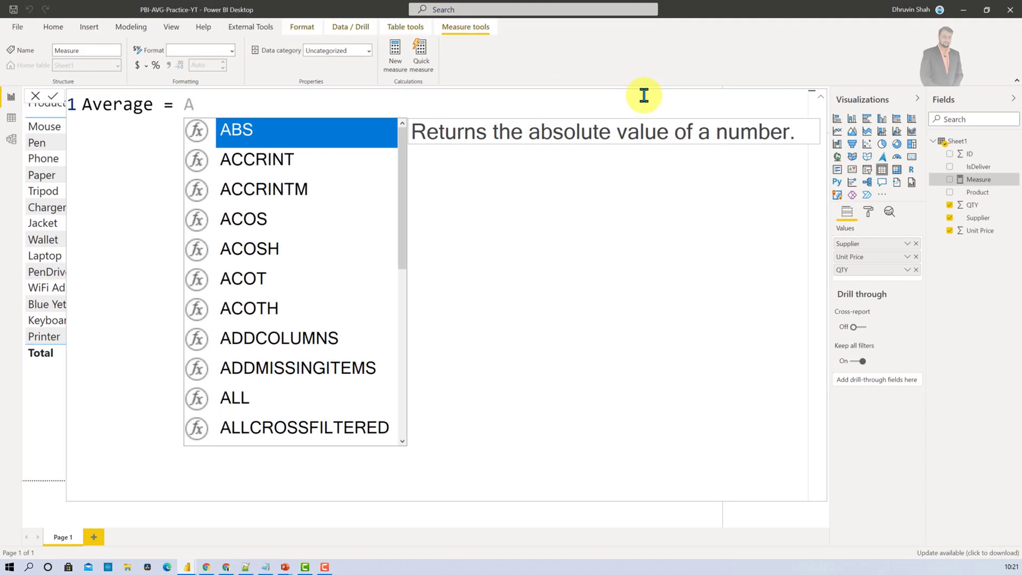
type("vera")
key("Tab")
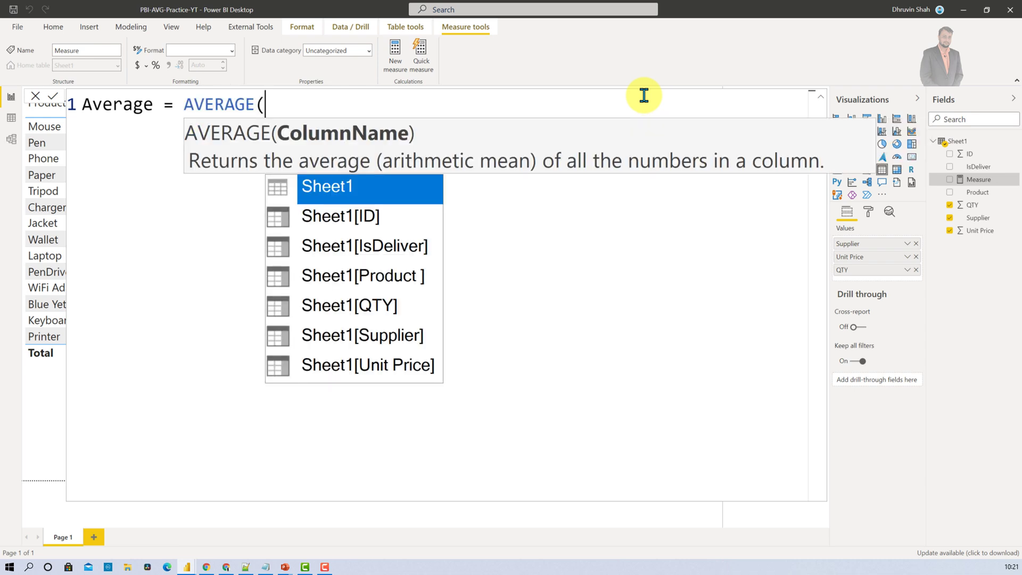
key("Down")
key("Down")
key("Down")
key("Down")
key("Tab")
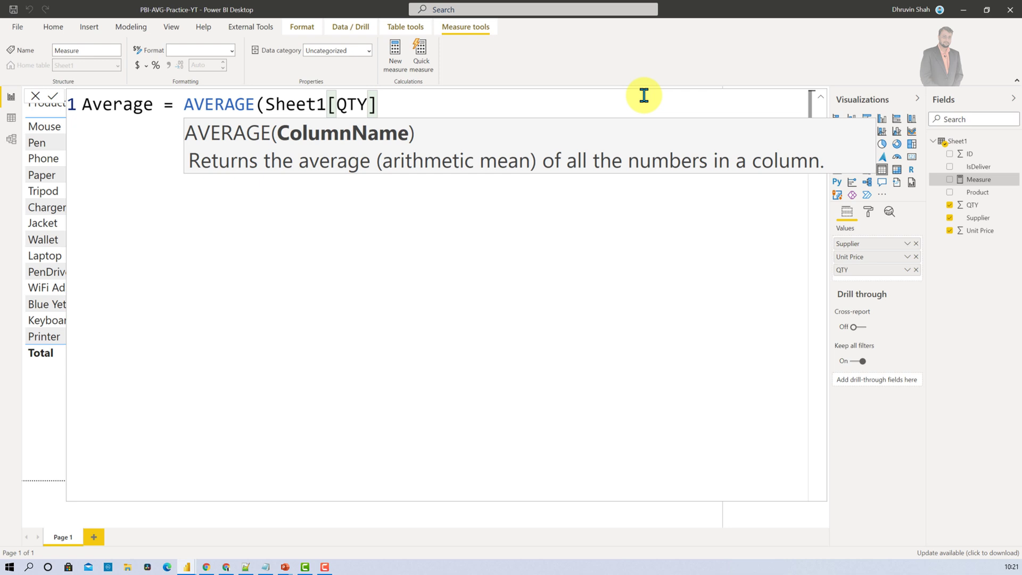
type(")")
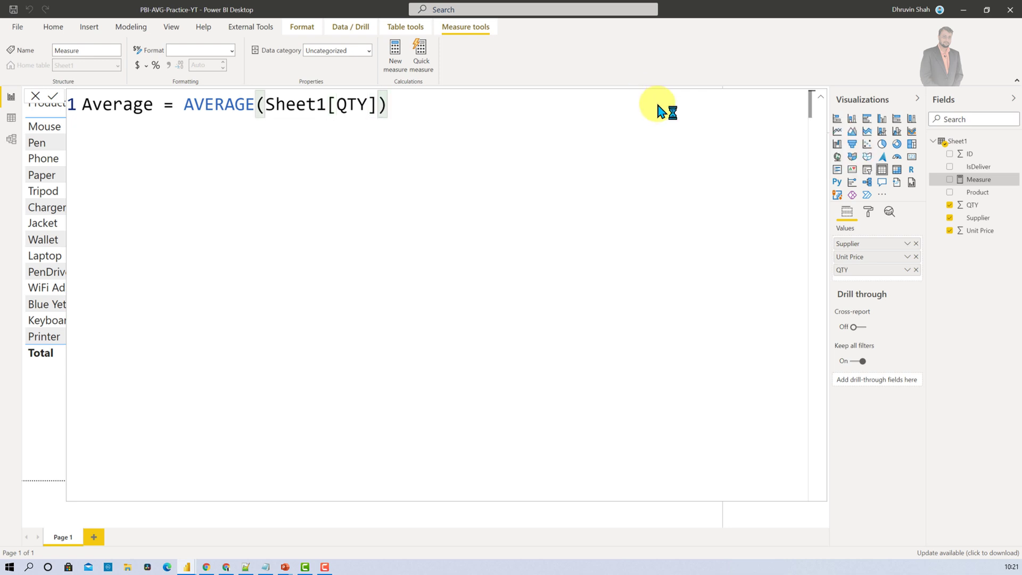
key("Return")
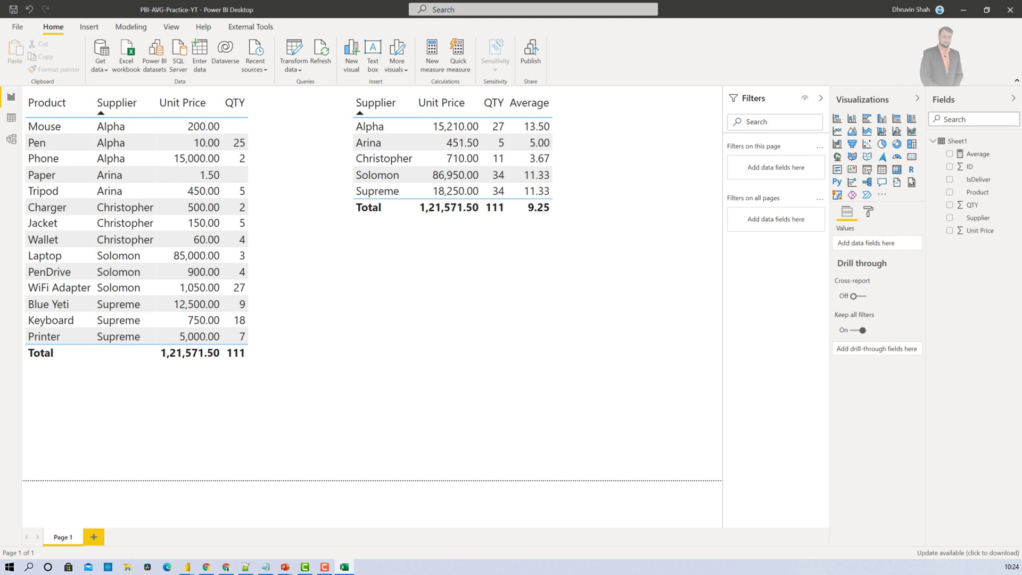
Step: Bring the AVG-SampleData Excel workbook over the report and enlarge it to show all rows
key("alt+Tab")
left_click_drag(388, 136, 609, 72)
left_click_drag(810, 314, 812, 476)
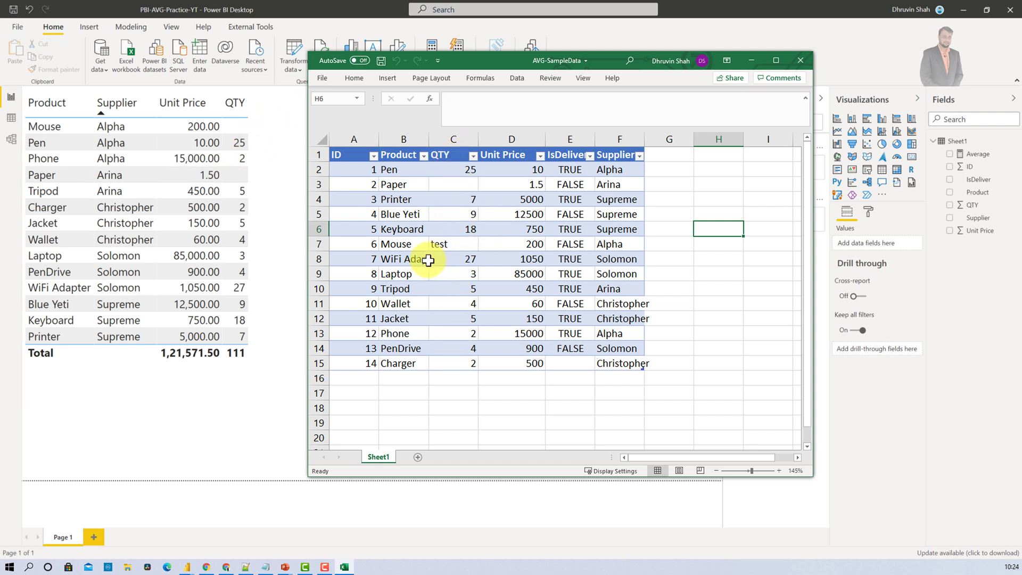
Step: Select cell C7 to see the text value 'test' in Mouse's QTY
left_click(440, 248)
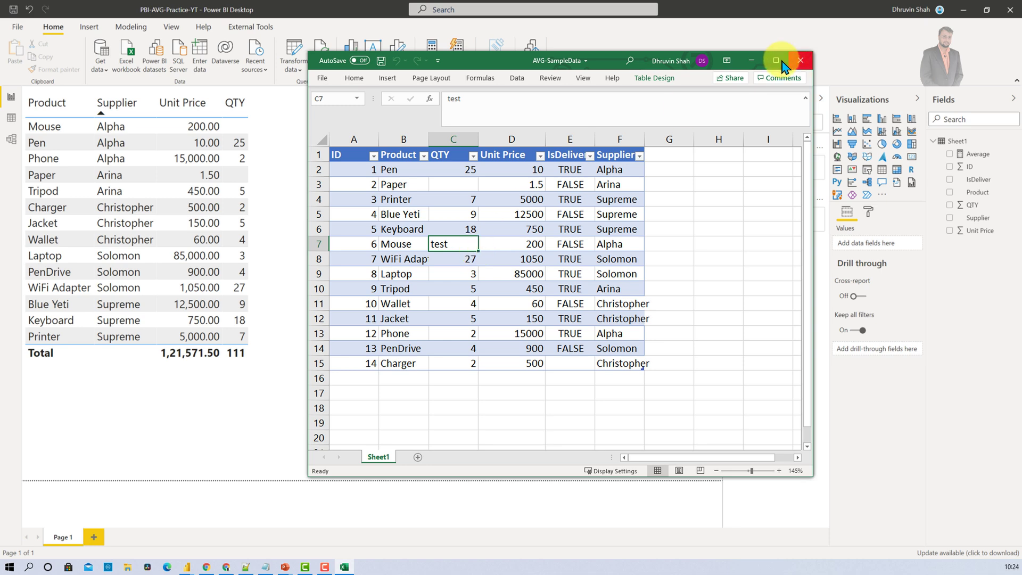
Step: Return to Power BI and add a Sheet1 measure AverageA = AVERAGEA(Sheet1[QTY])
left_click(750, 63)
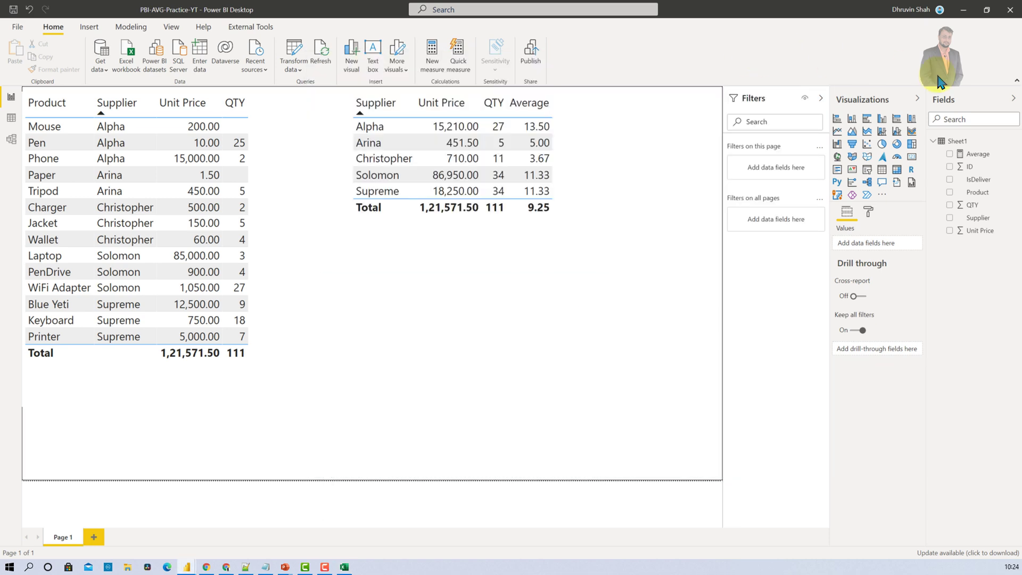
right_click(958, 141)
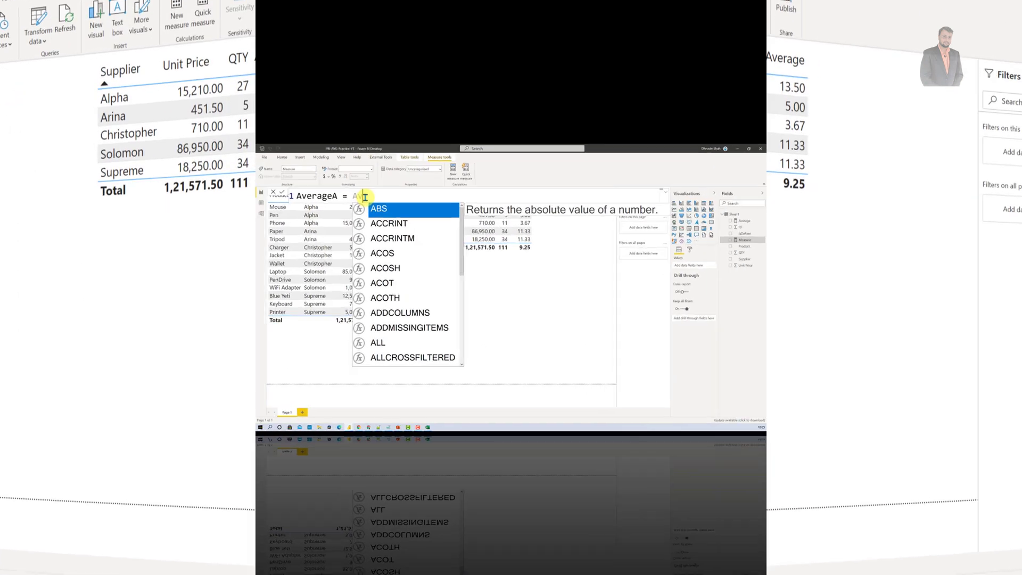
type("verageA = Av")
key("Down")
key("Down")
key("Tab")
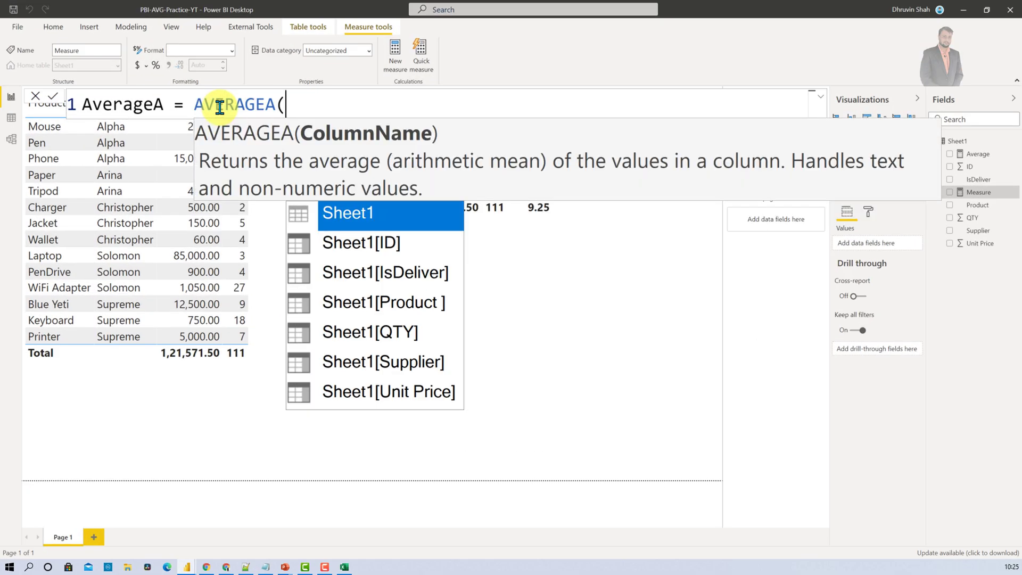
key("Down")
key("Down")
key("Down")
key("Down")
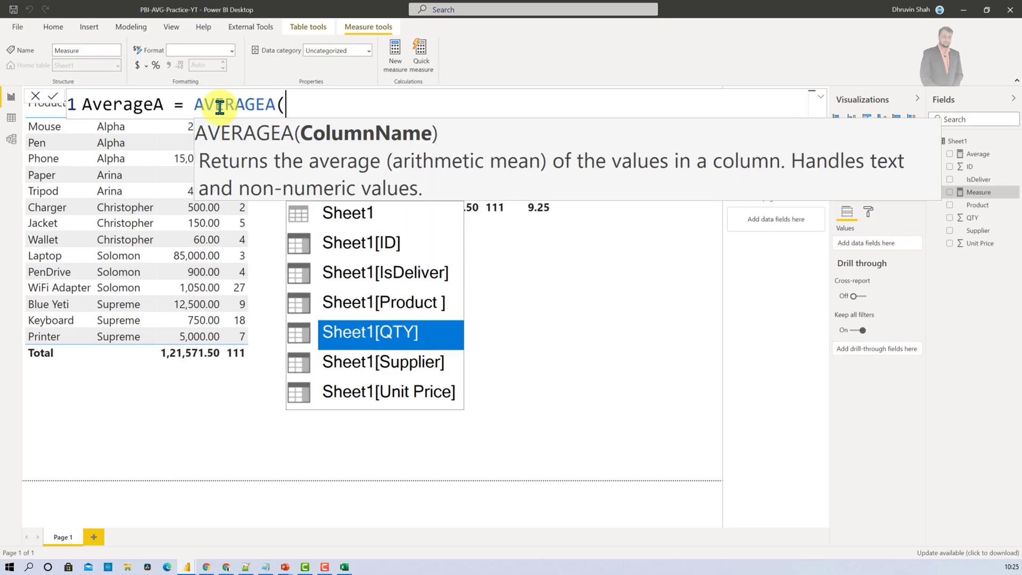
key("Tab")
type(")")
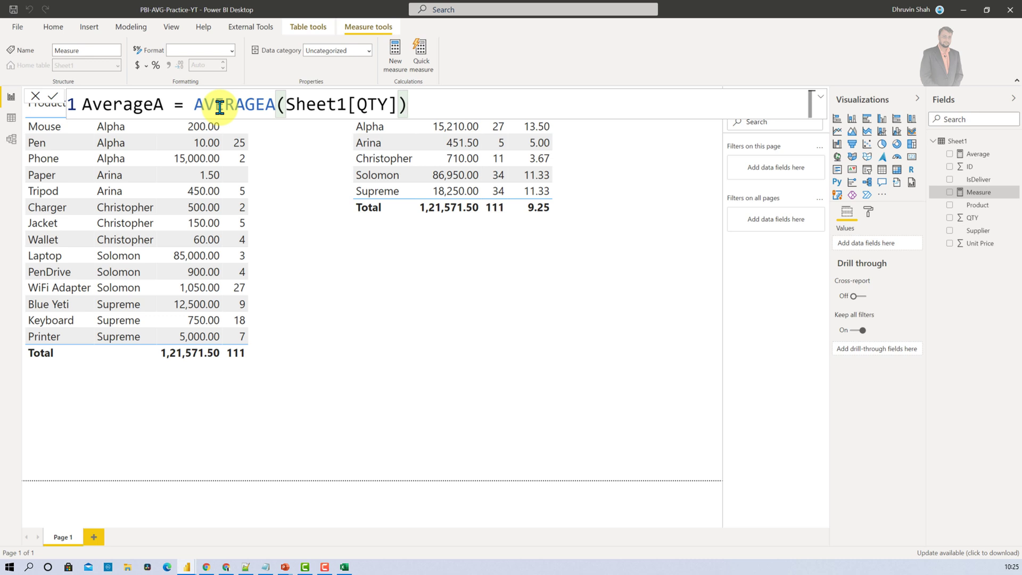
key("Return")
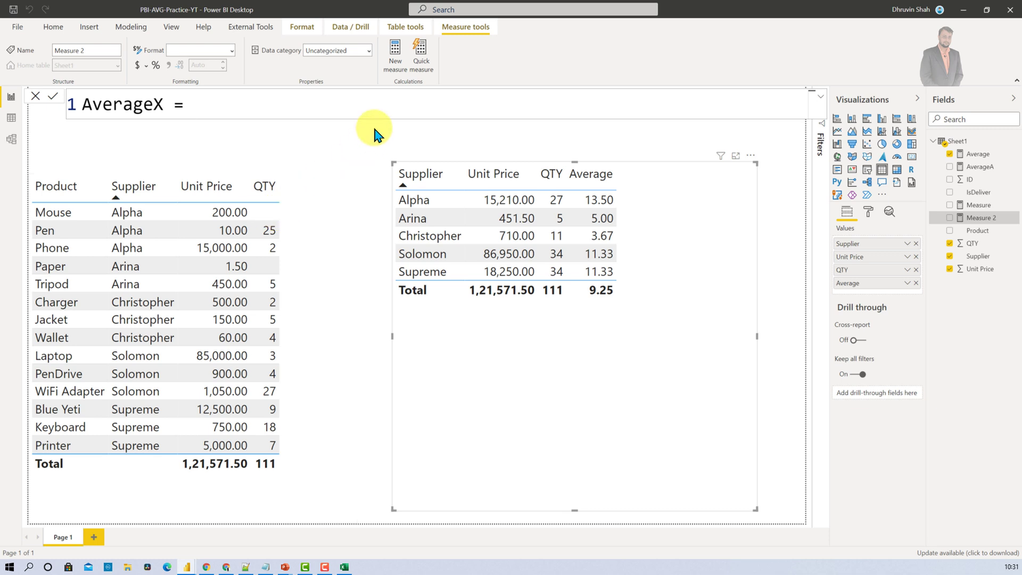
Step: Enter AverageX's formula as AVERAGEX(Sheet1, Sheet1[QTY]*Sheet1[Unit Price])
type("Aver")
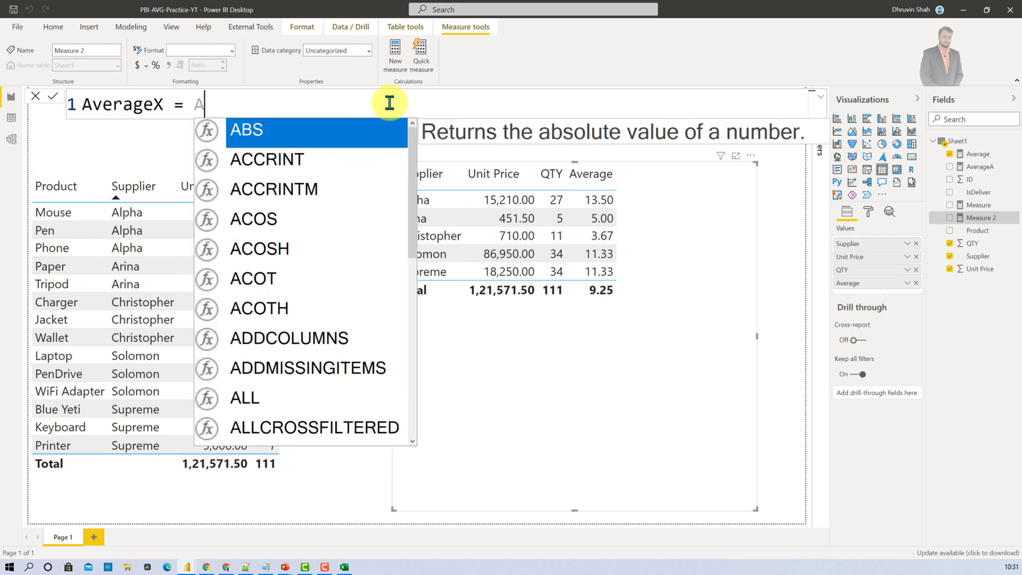
key("Down")
key("Down")
key("Down")
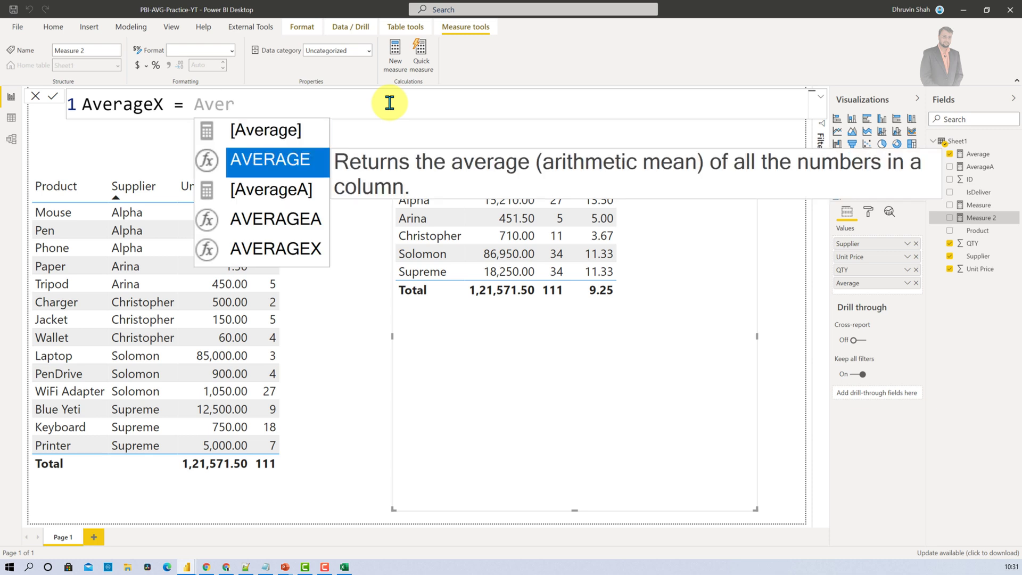
key("Tab")
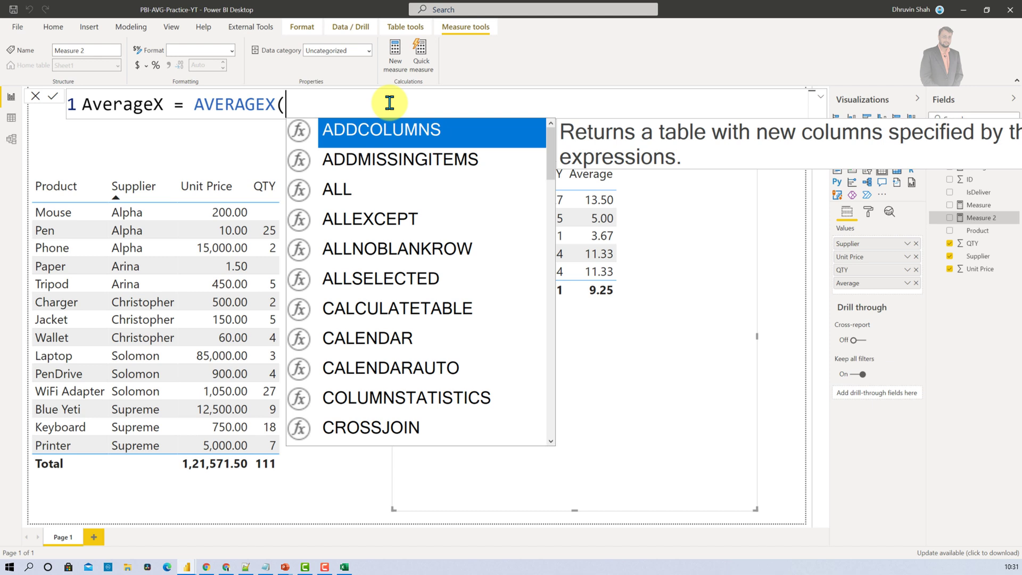
type("sh")
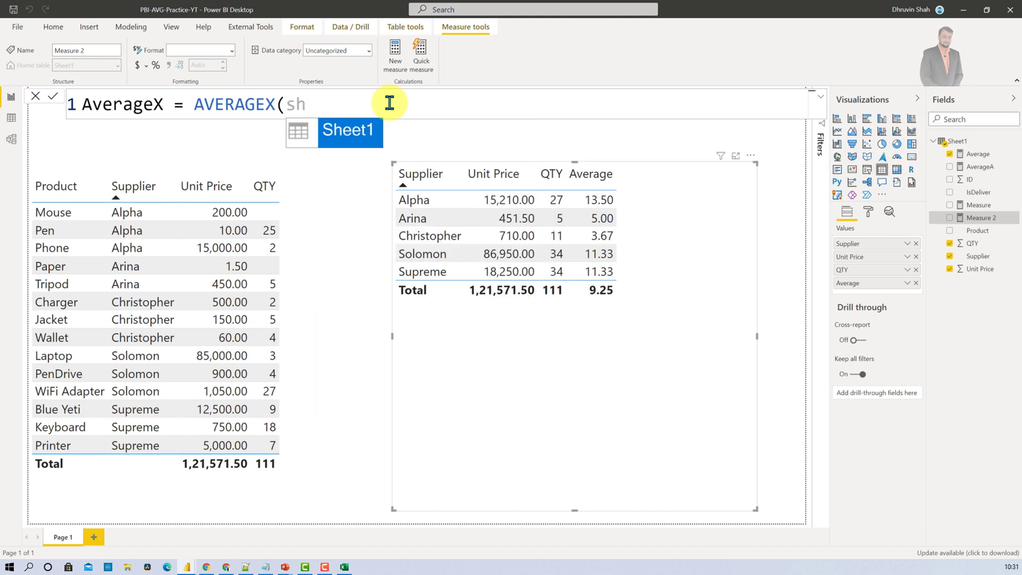
key("Tab")
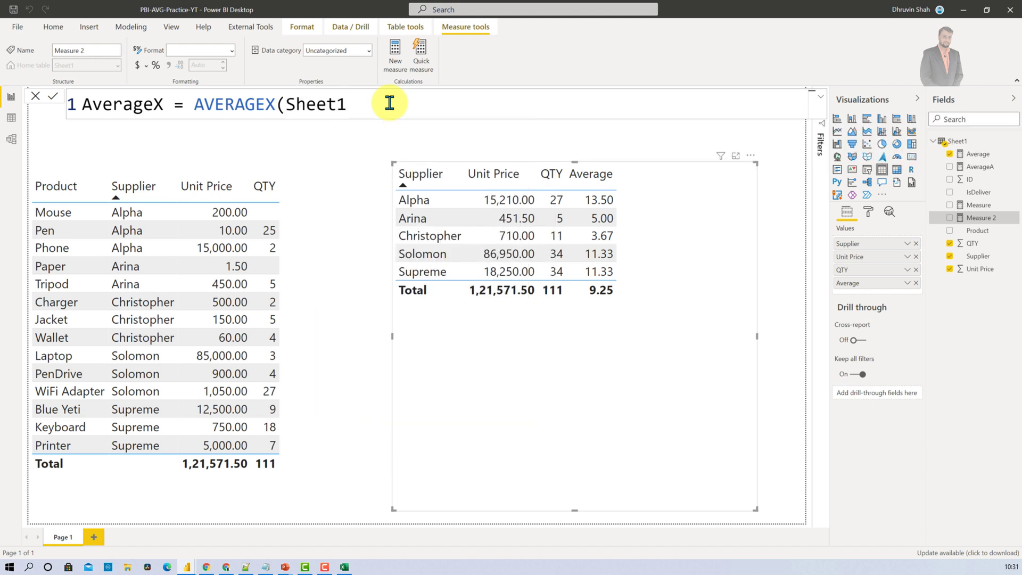
type(",")
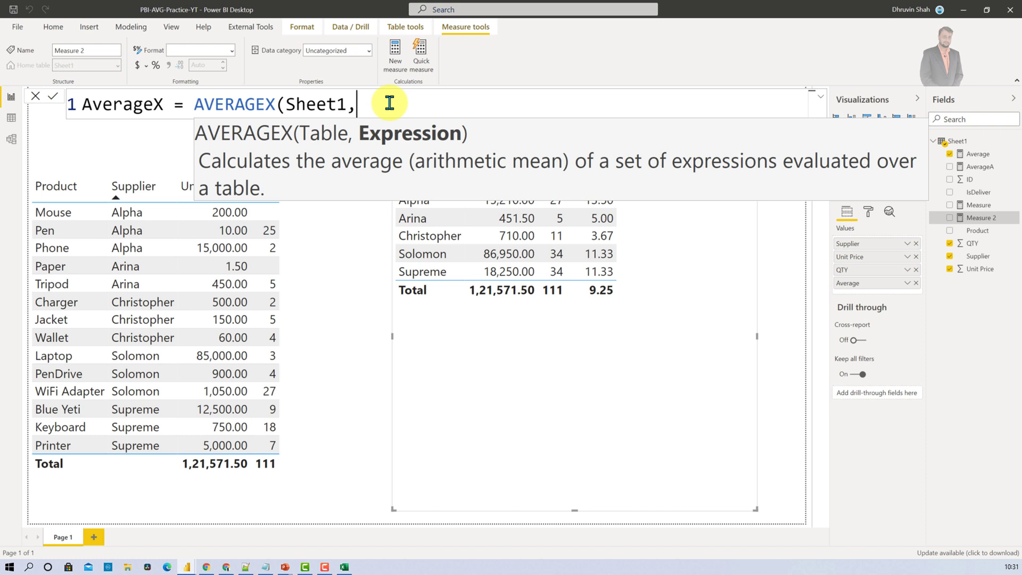
type("qt")
key("Tab")
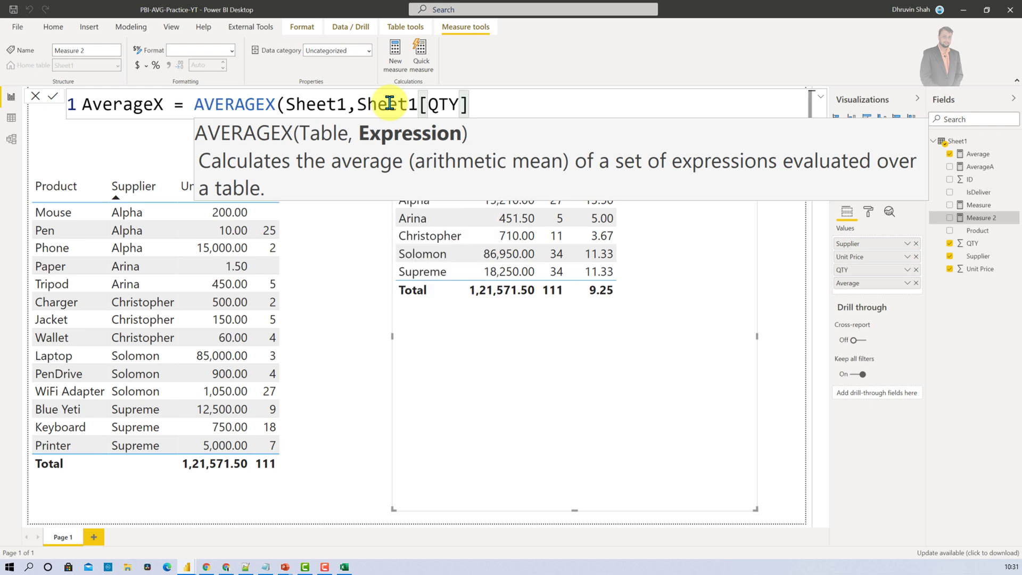
type("*")
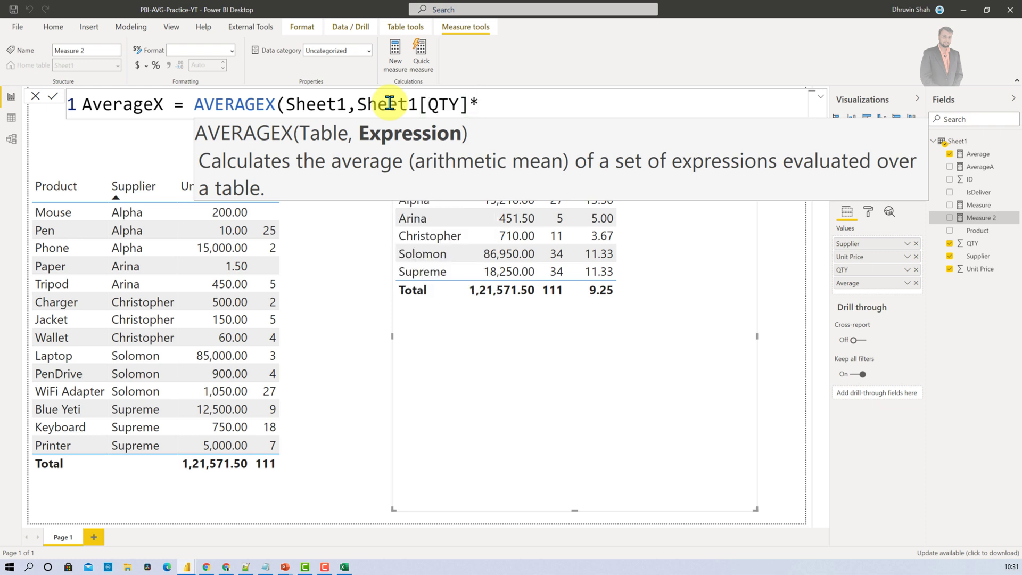
type("un")
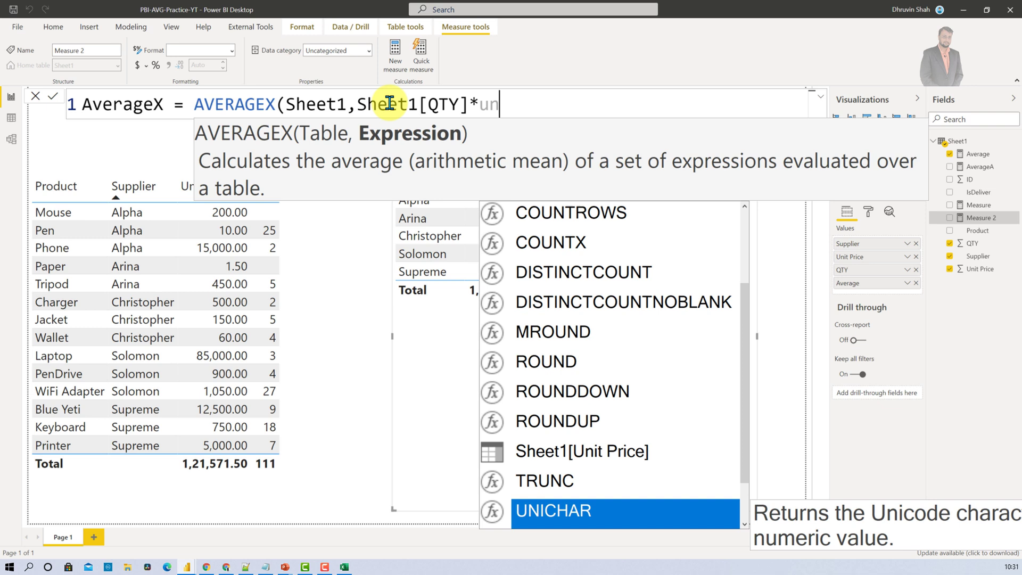
type("it")
key("Tab")
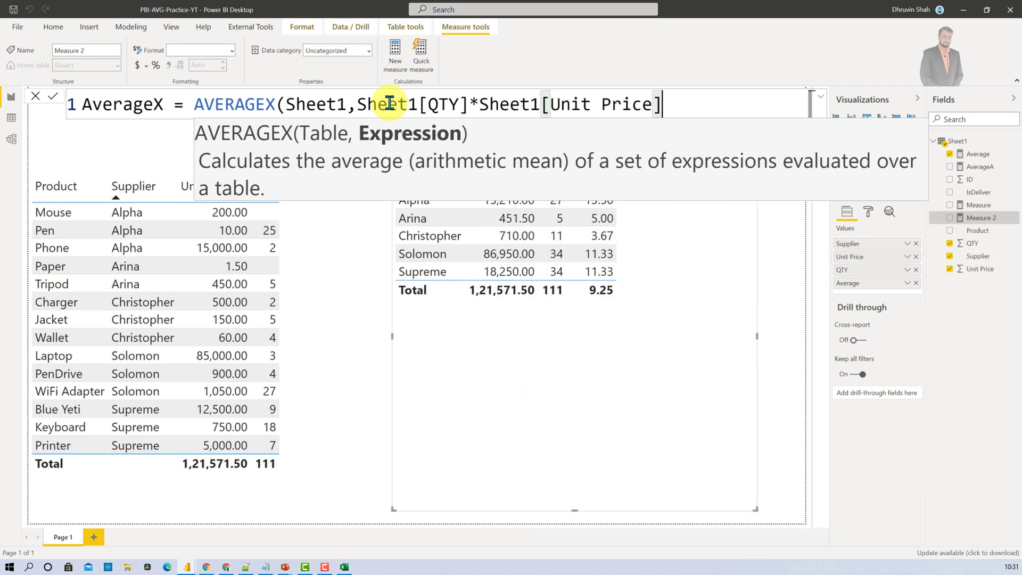
type(")")
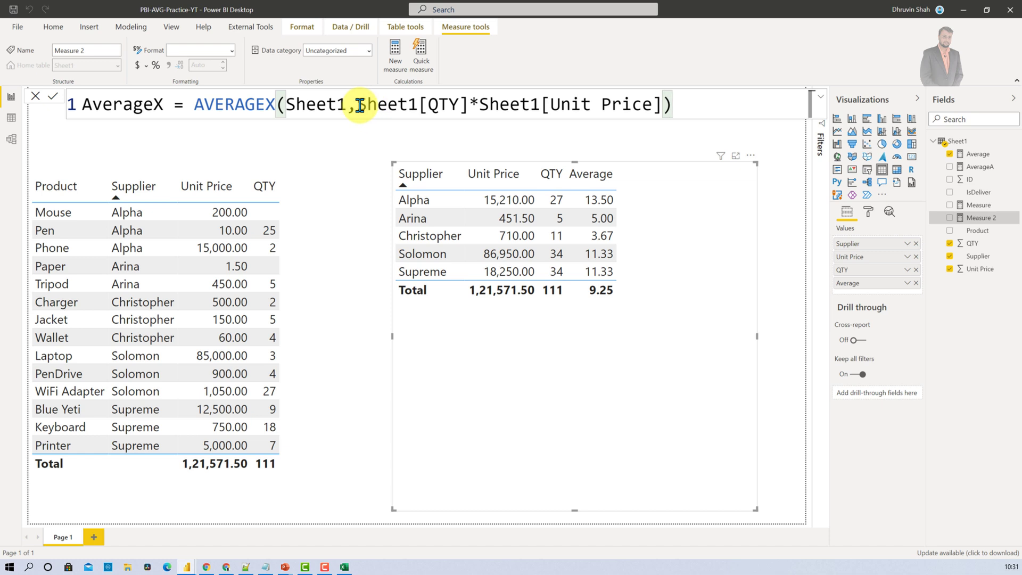
Step: Select the QTY times Unit Price expression in the AverageX formula
left_click_drag(357, 105, 663, 105)
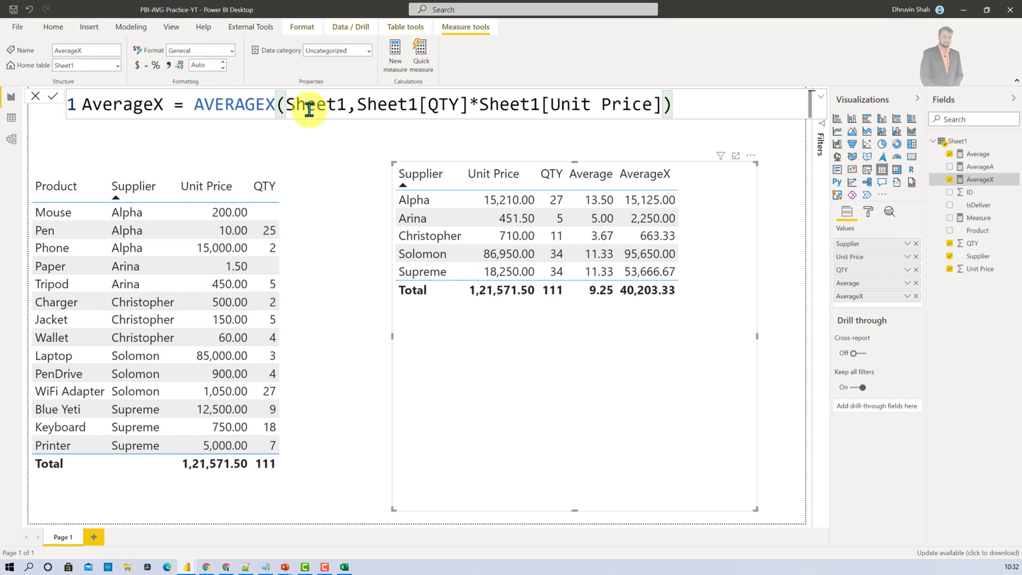
Step: Replace AverageX's table argument with FILTER(Sheet1, Sheet1[QTY]>10) and commit the measure
double_click(315, 104)
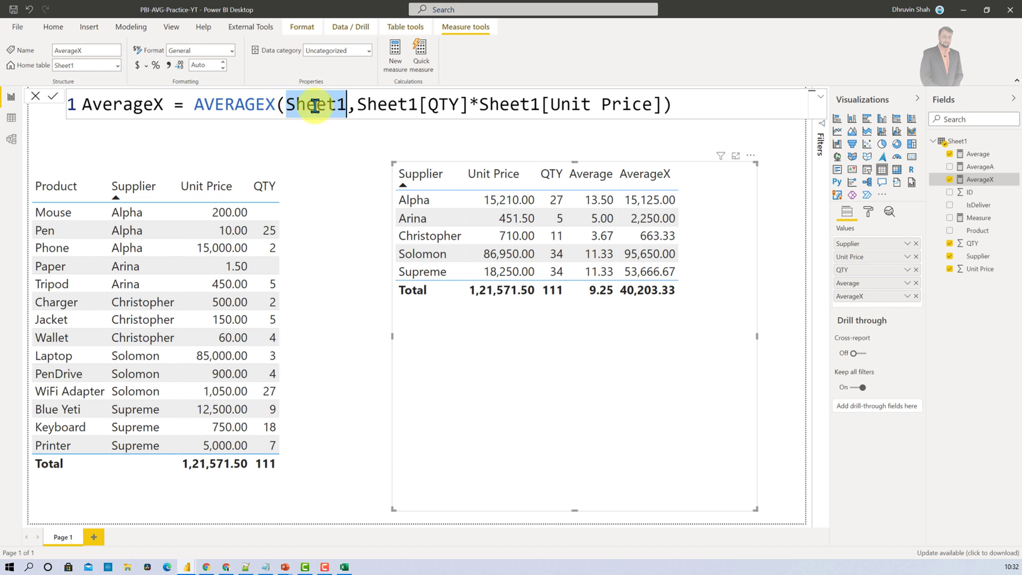
left_click(284, 105)
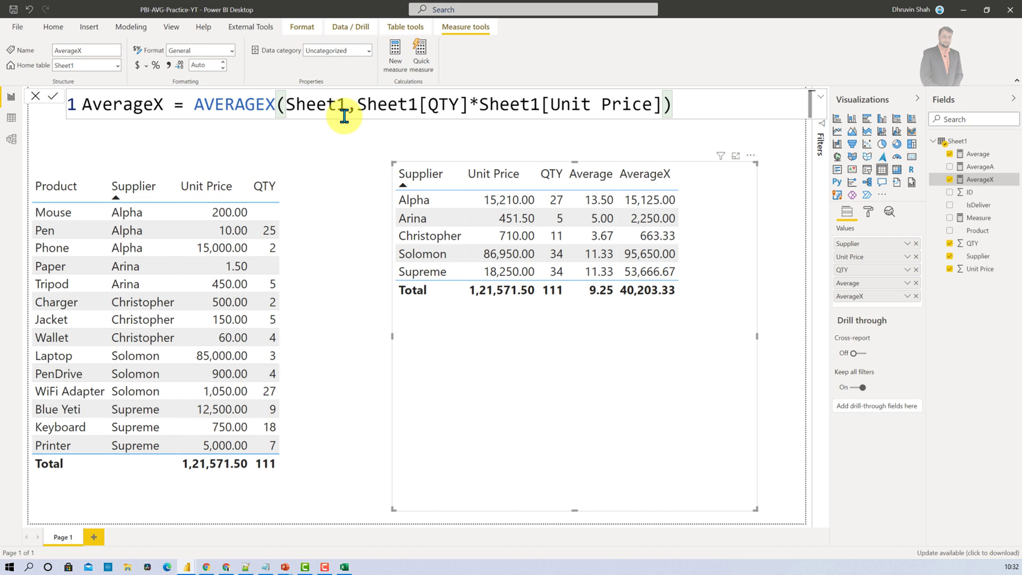
type("Filter")
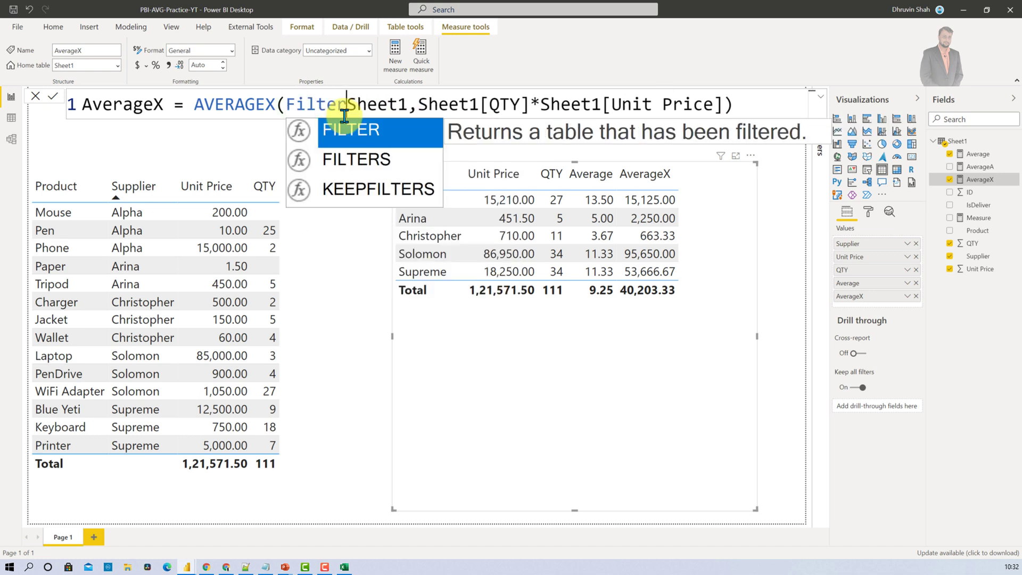
type("(")
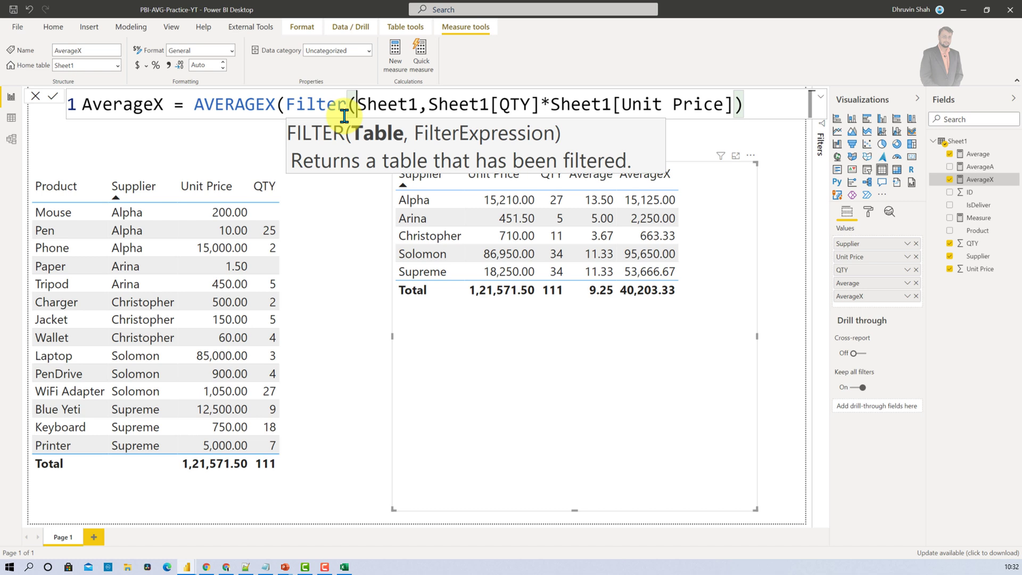
left_click(411, 105)
left_click(418, 105)
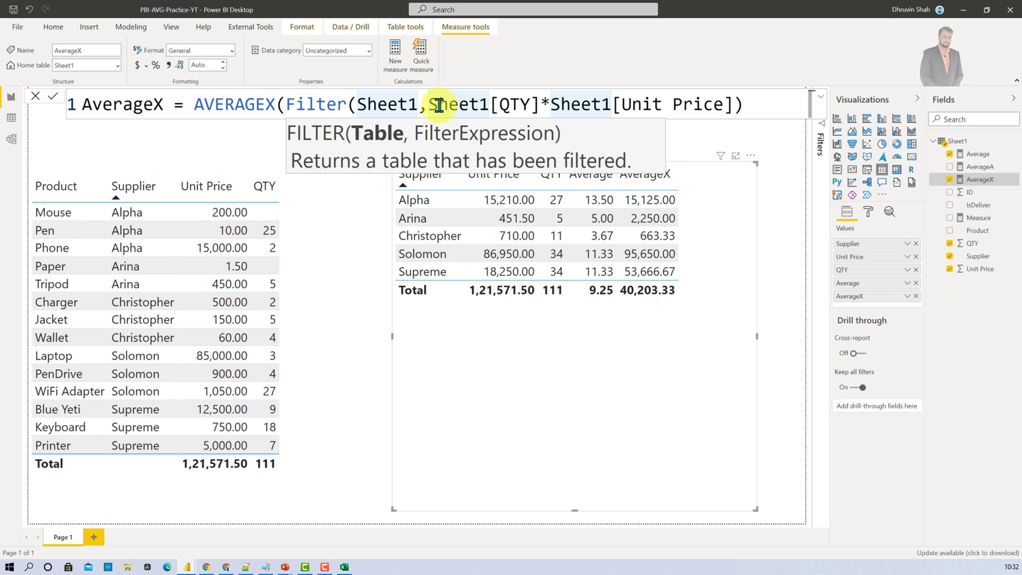
key("Right")
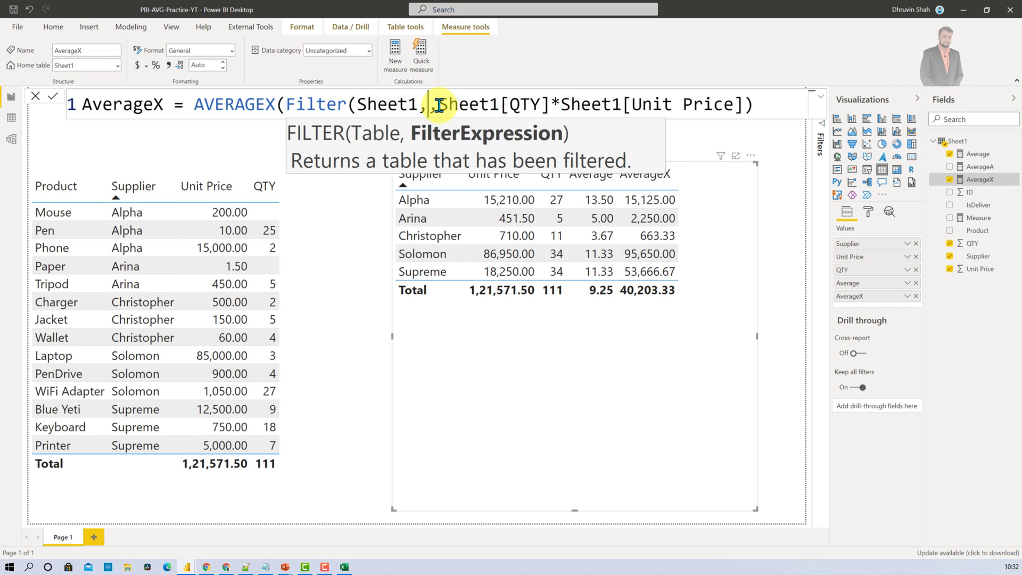
type("QT")
key("Tab")
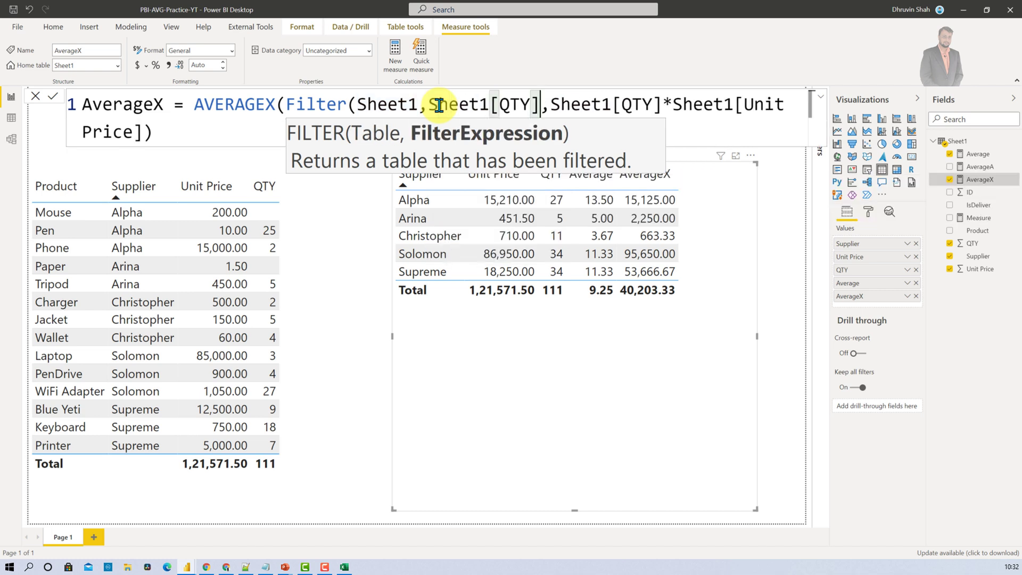
type(">10)")
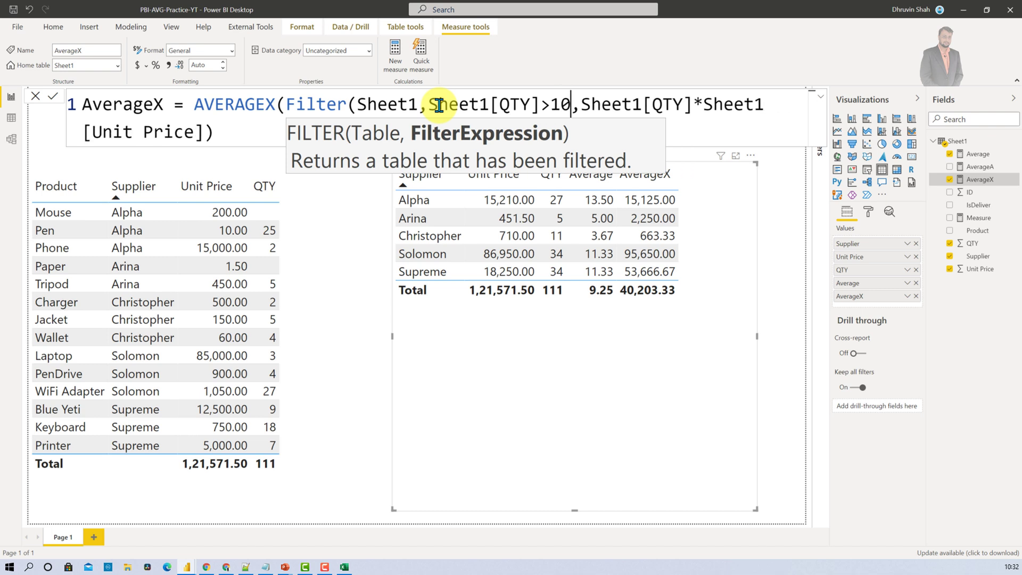
key("Return")
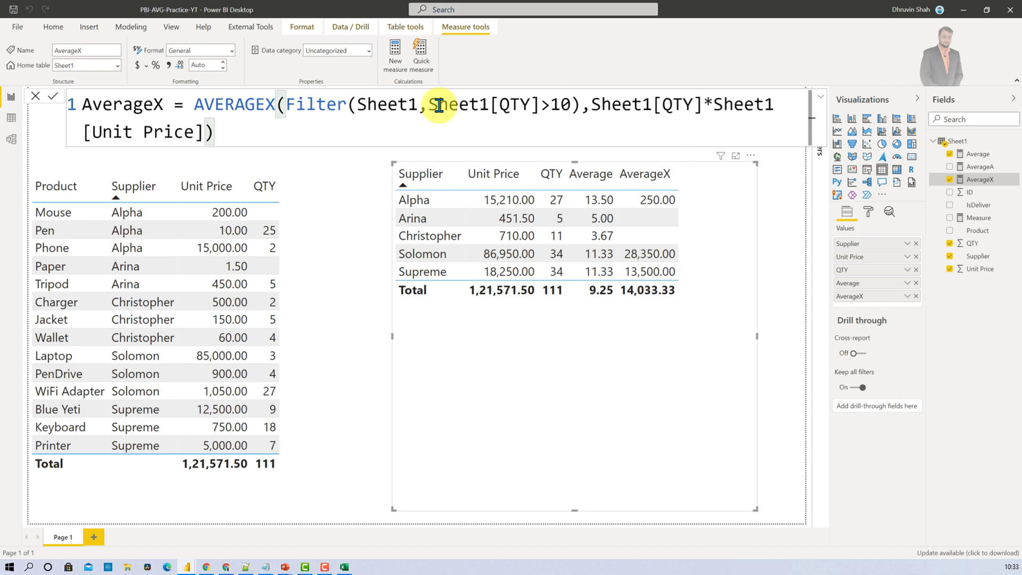